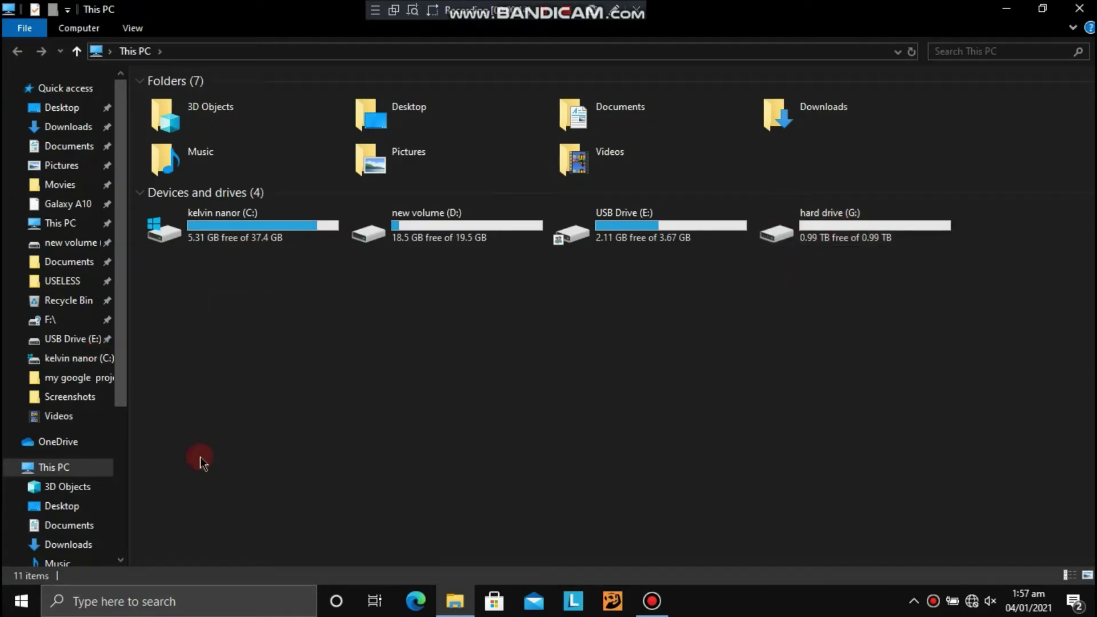
Open Computer Management for This PC and bring up Disk Management with the removable Disk 1 volume selected
right_click(90, 464)
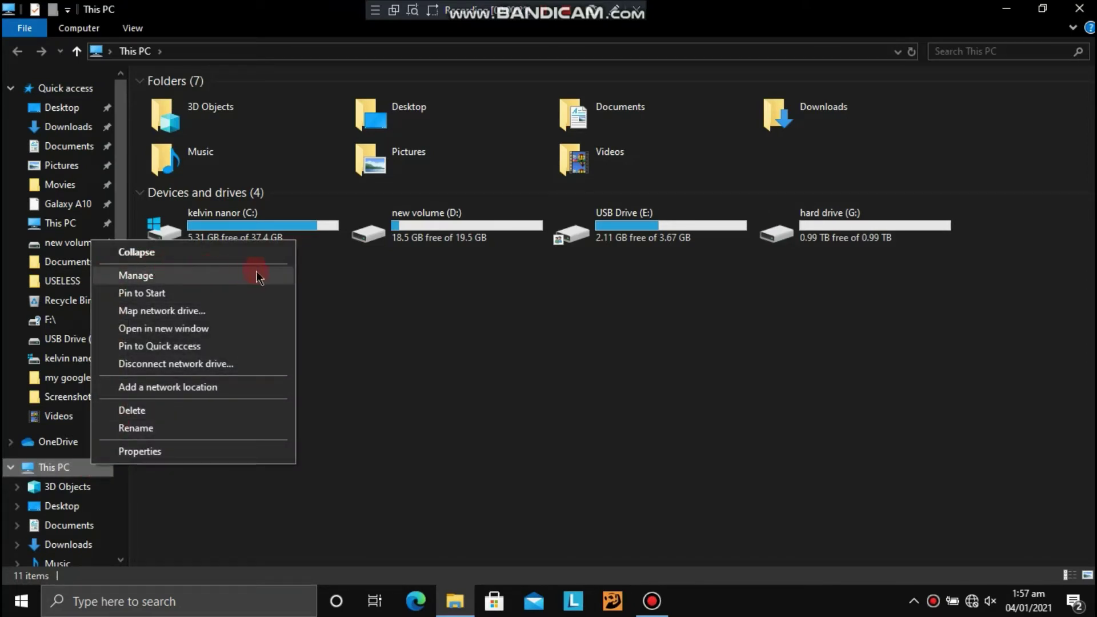
left_click(125, 278)
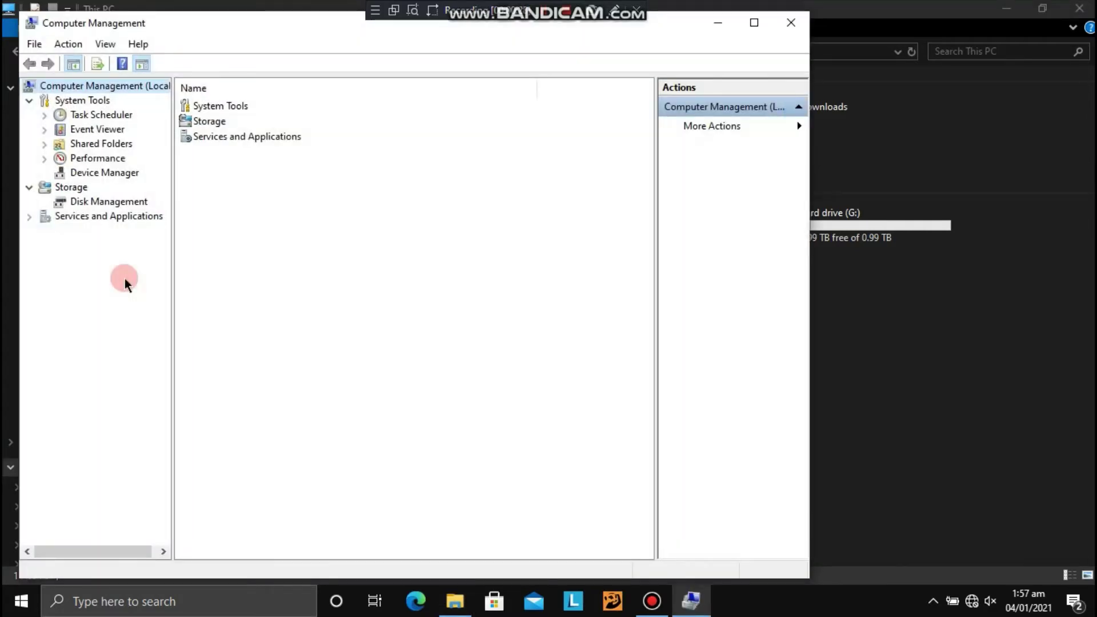
left_click(113, 201)
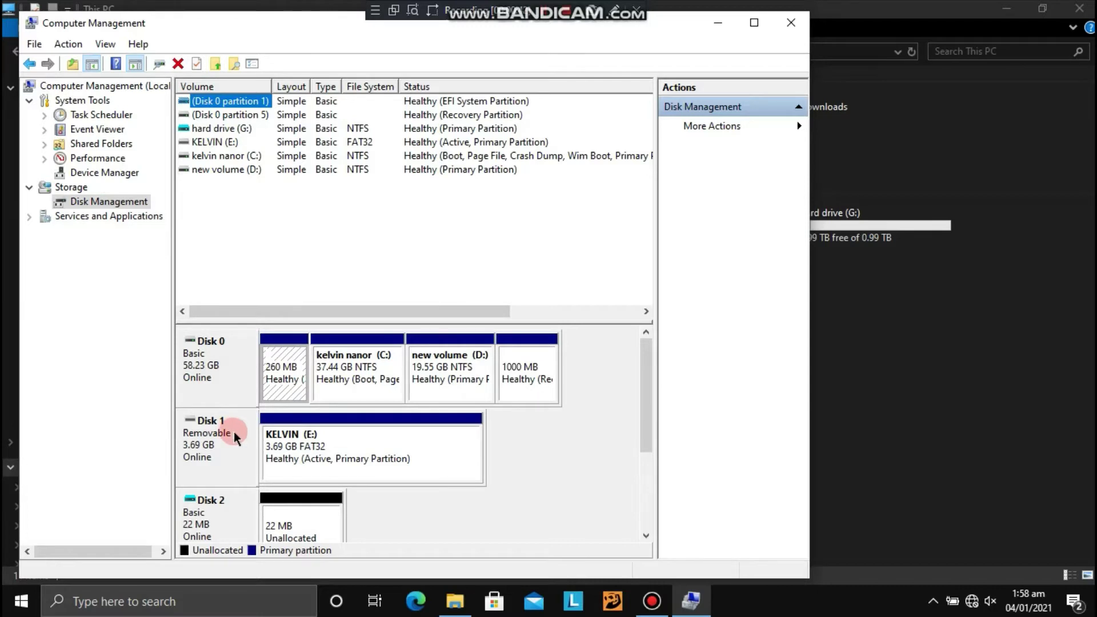
left_click(217, 437)
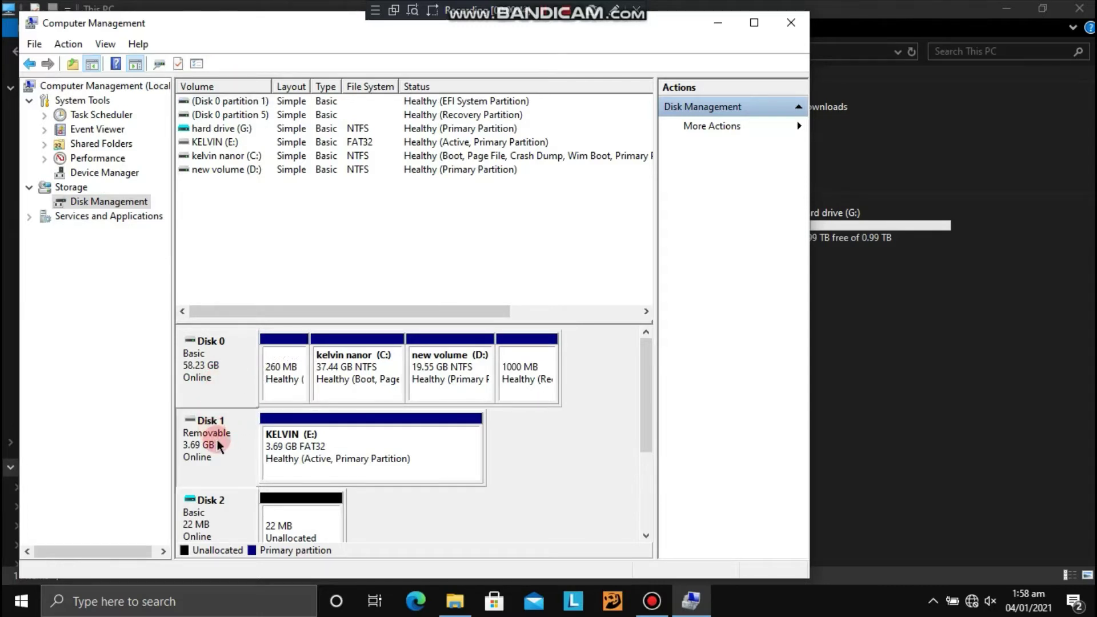
left_click(299, 430)
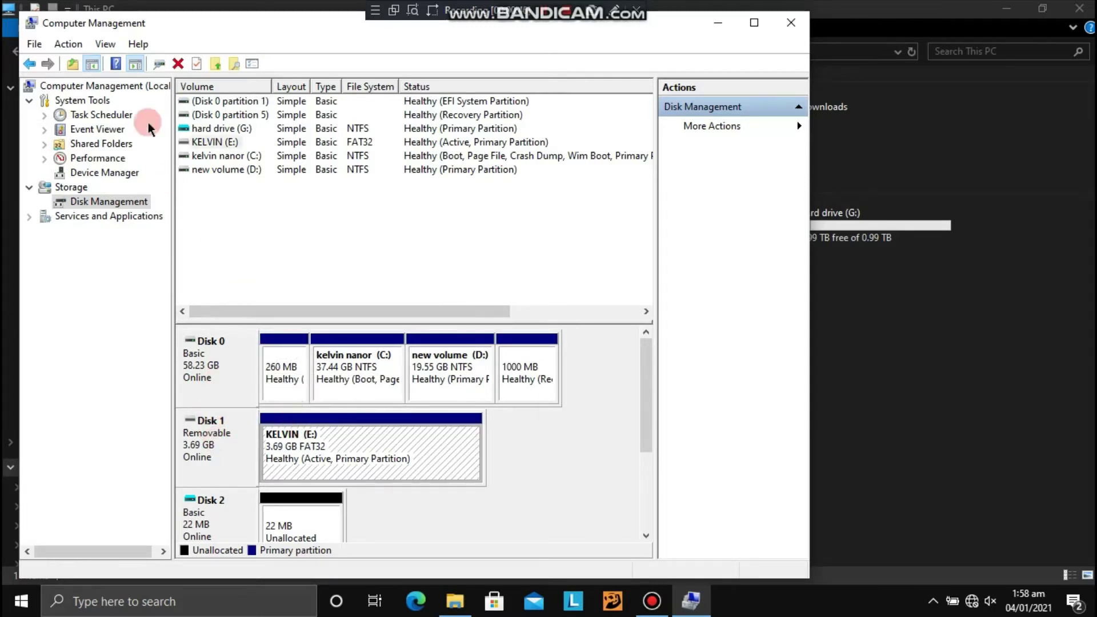
Start creating a virtual hard disk and browse for its location in Documents, beginning the file name with "hard"
left_click(73, 44)
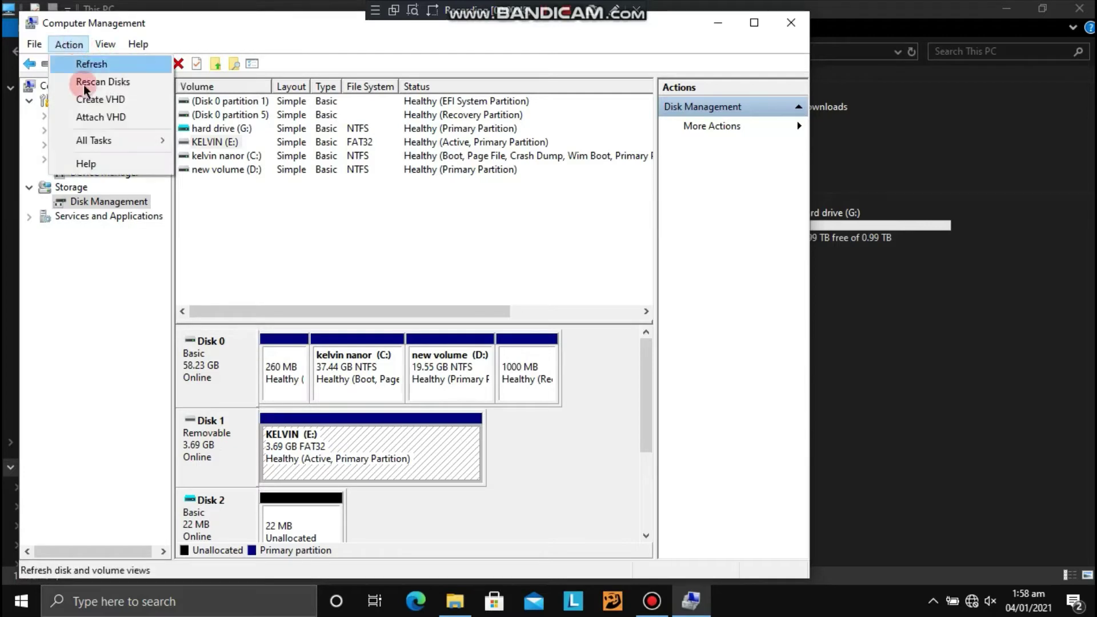
left_click(93, 100)
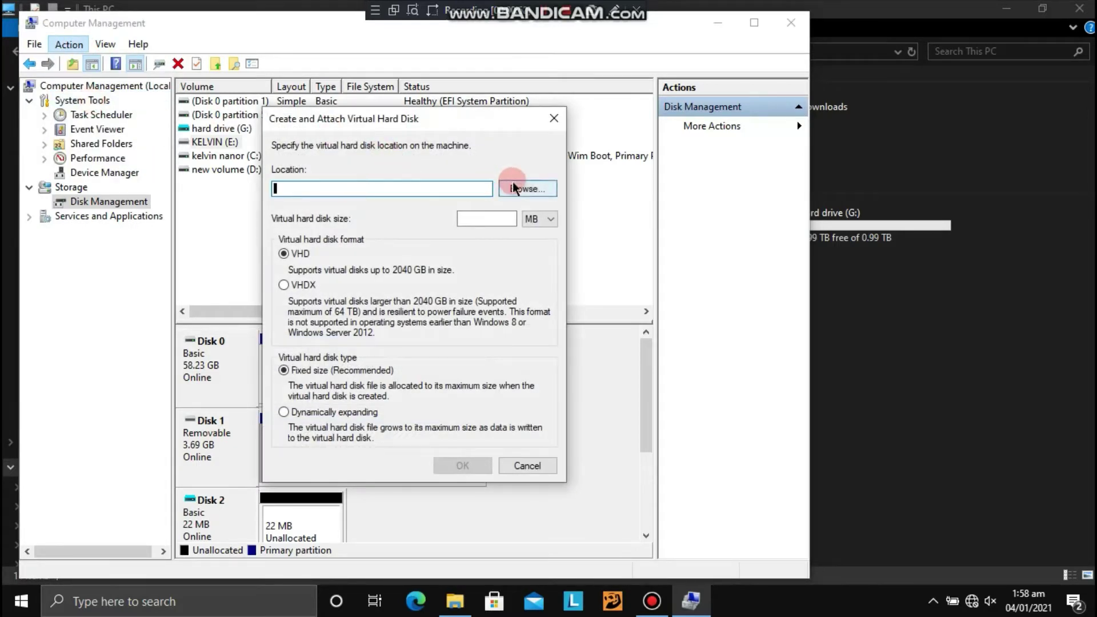
left_click(533, 190)
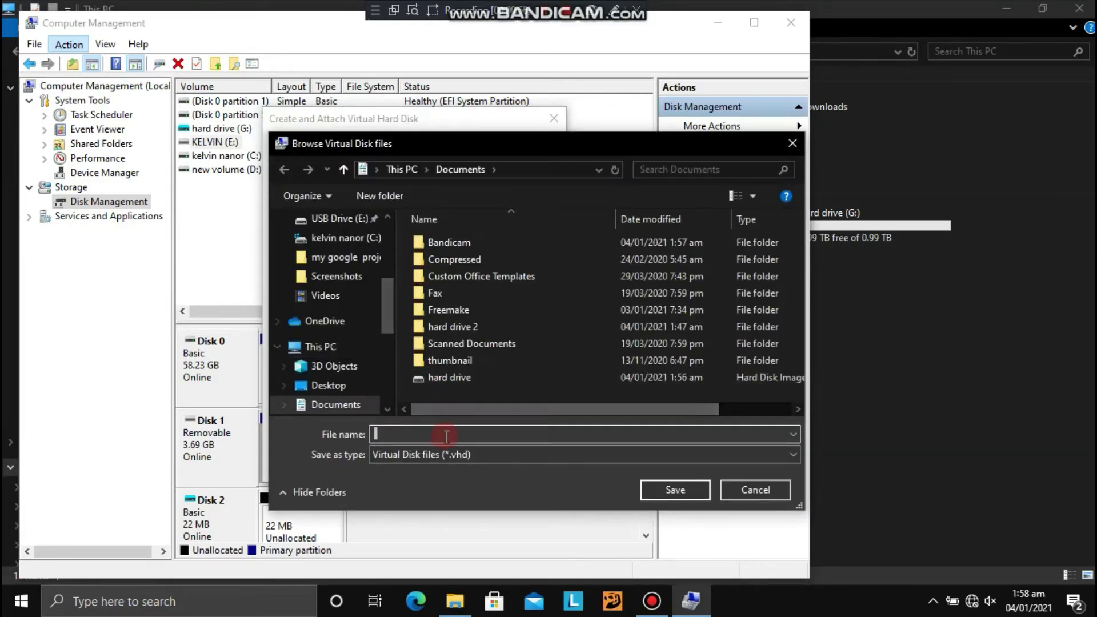
left_click(447, 436)
type("ha")
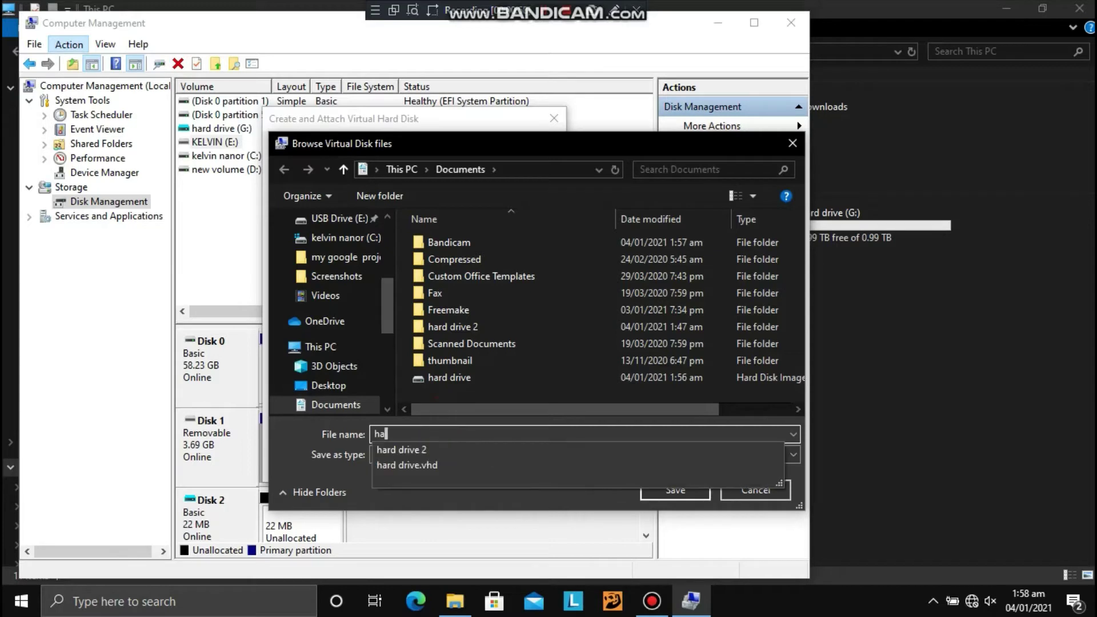
type("rd")
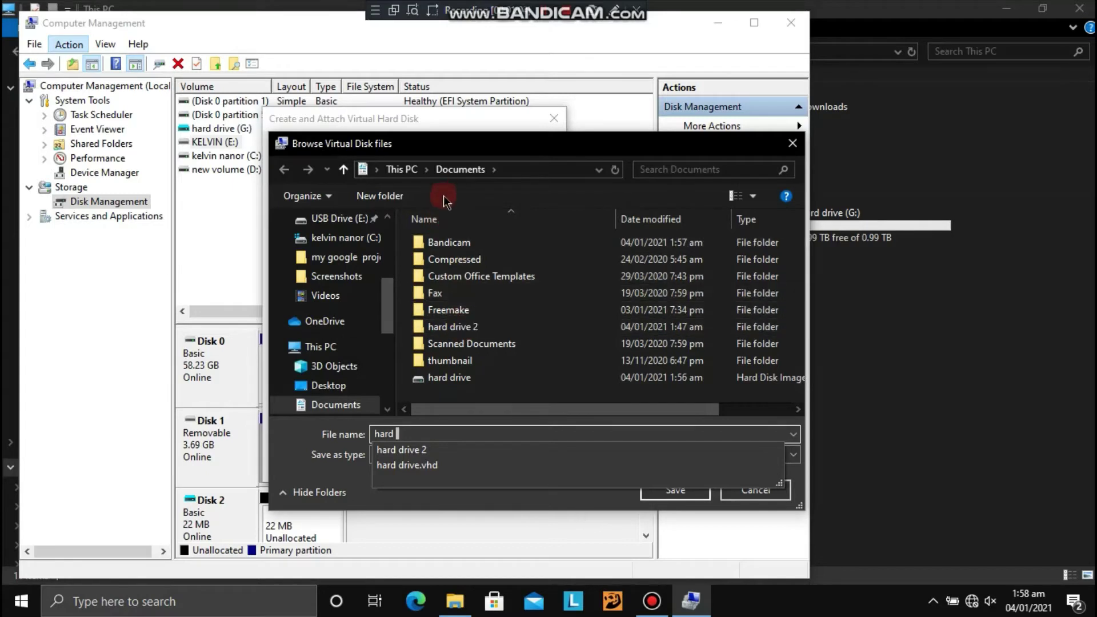
Look inside the existing "hard drive 2" folder, go back to Documents and delete that folder
double_click(452, 326)
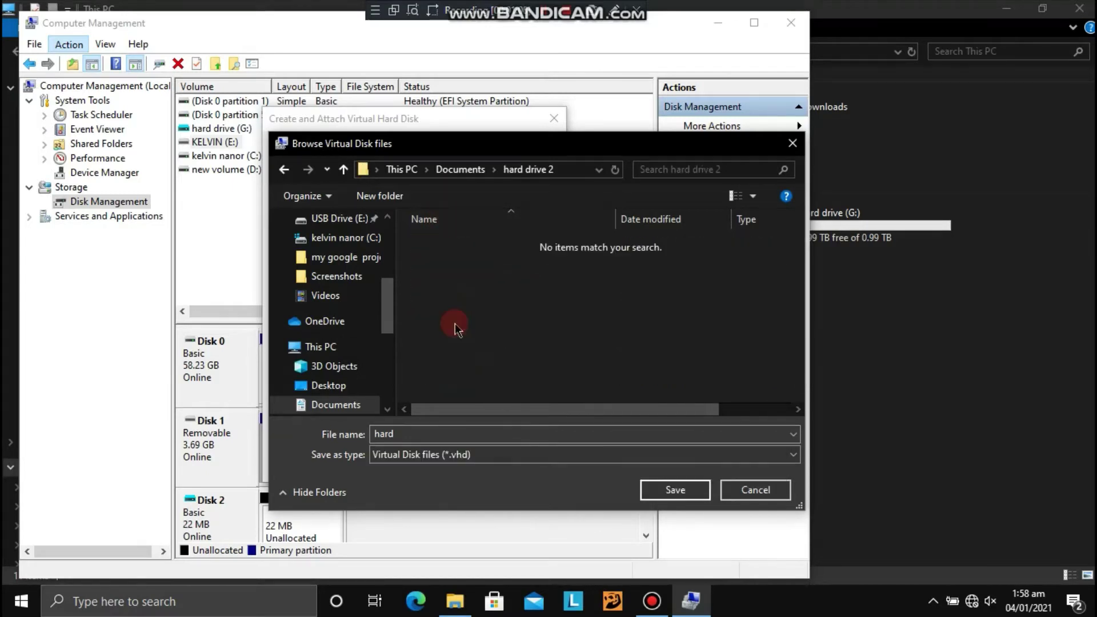
left_click(451, 171)
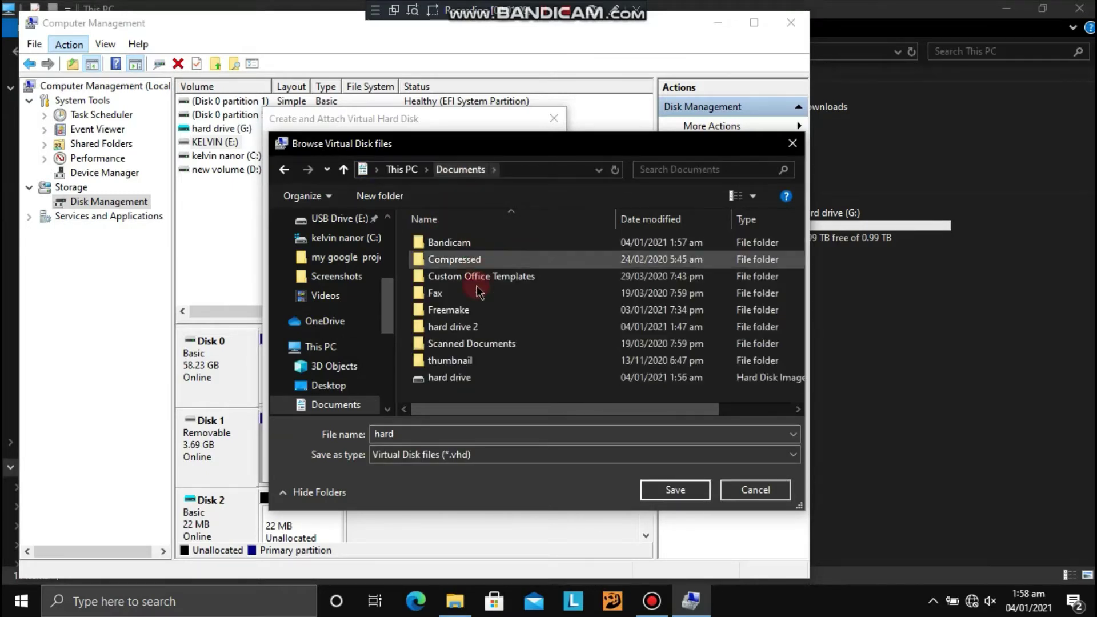
left_click(478, 325)
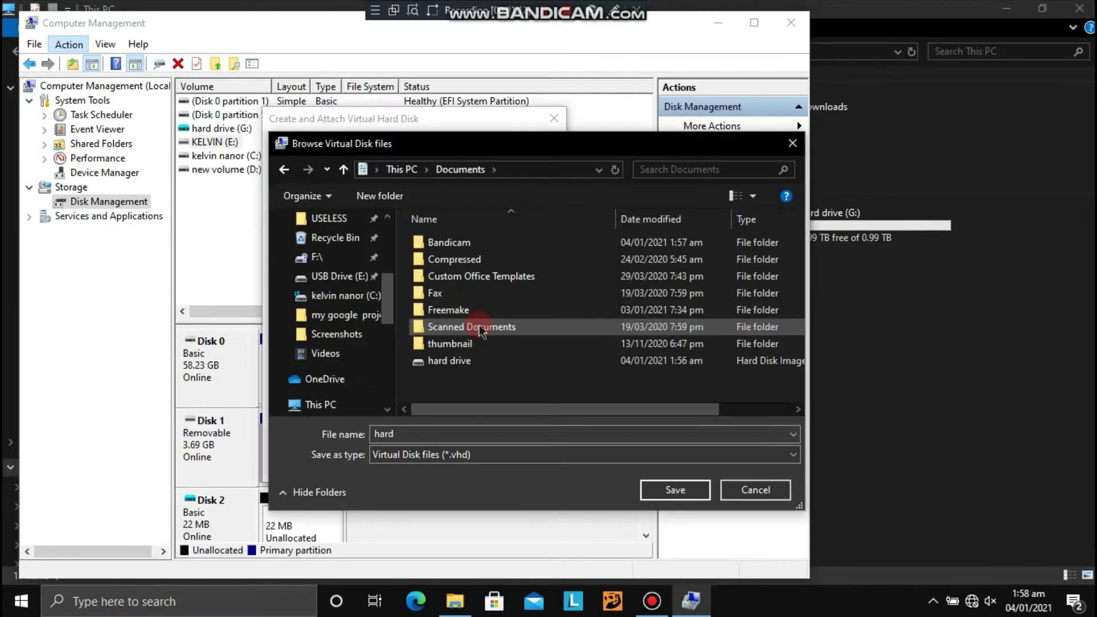
Complete the virtual disk file name as "hard drive 2" and save it in Documents as a .vhd file
double_click(503, 435)
left_click(503, 435)
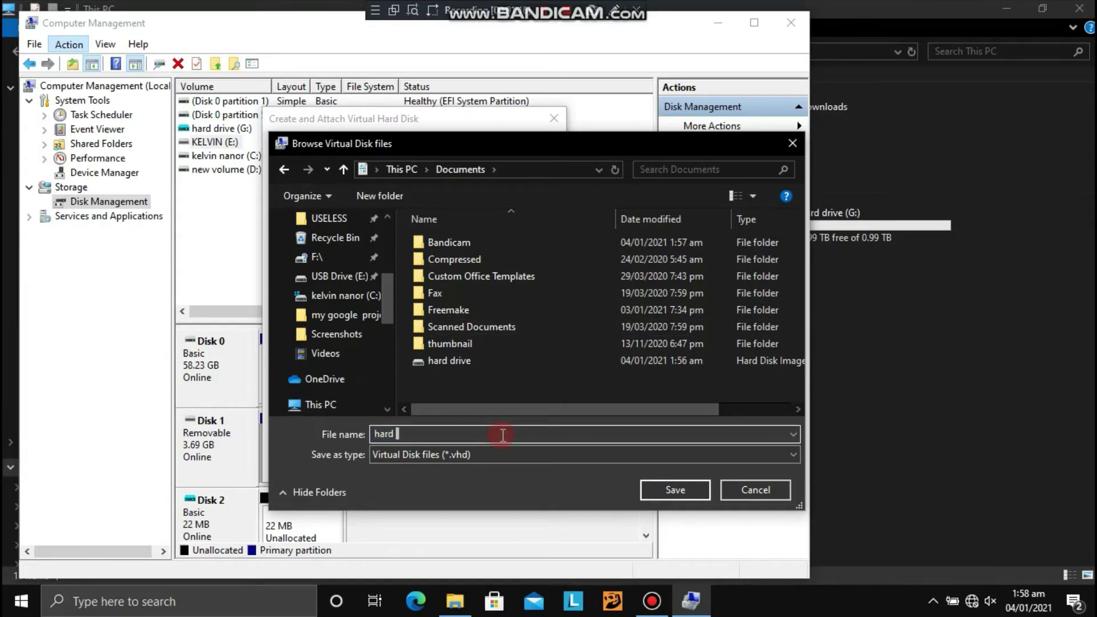
type("dri")
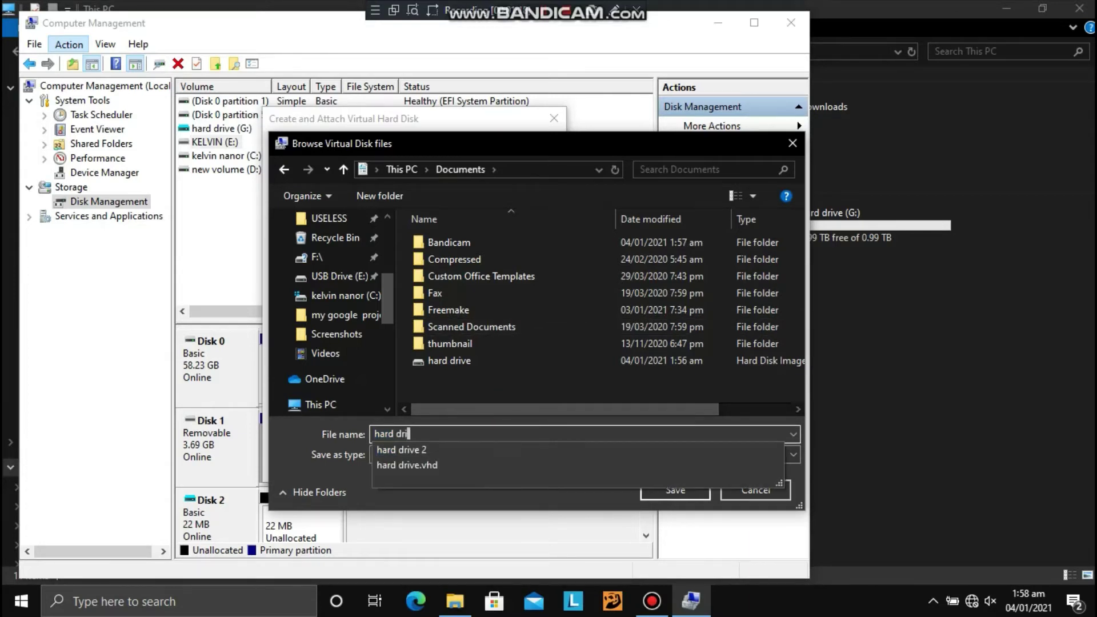
type("ve 2")
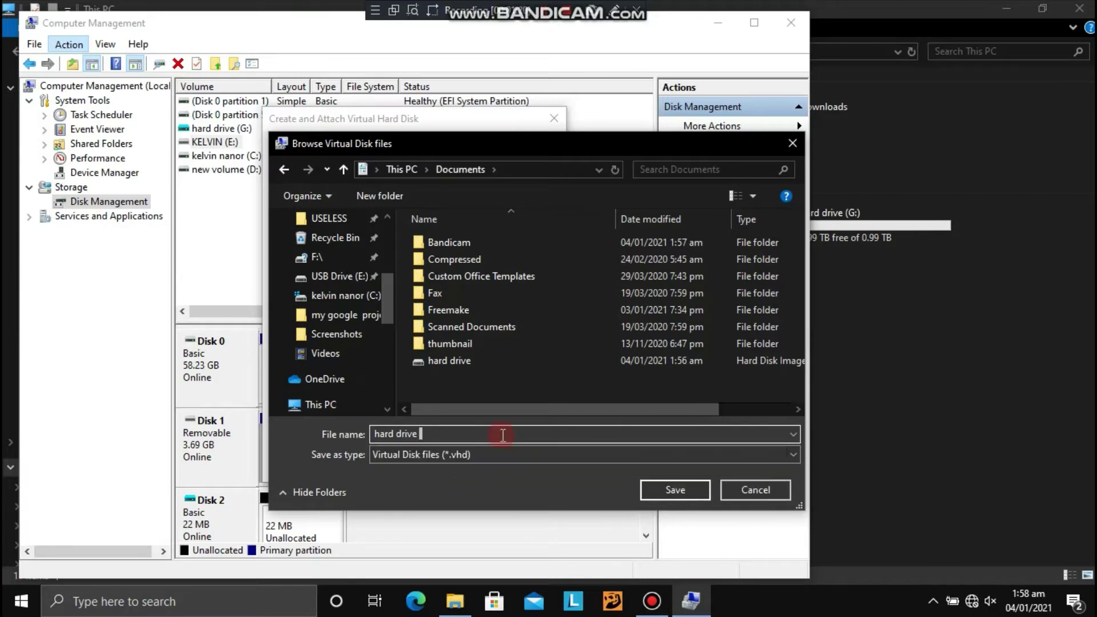
left_click(673, 498)
Set the virtual hard disk size to 1 TB, make it dynamically expanding, and create it in VHD format
left_click(521, 210)
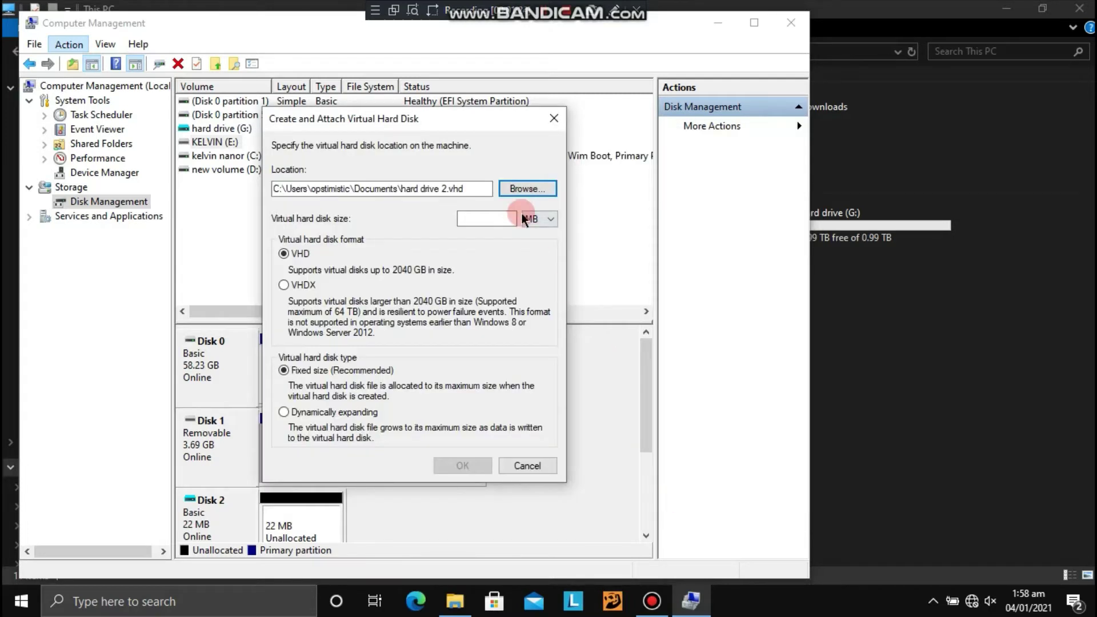
left_click_drag(524, 218, 534, 252)
left_click(500, 218)
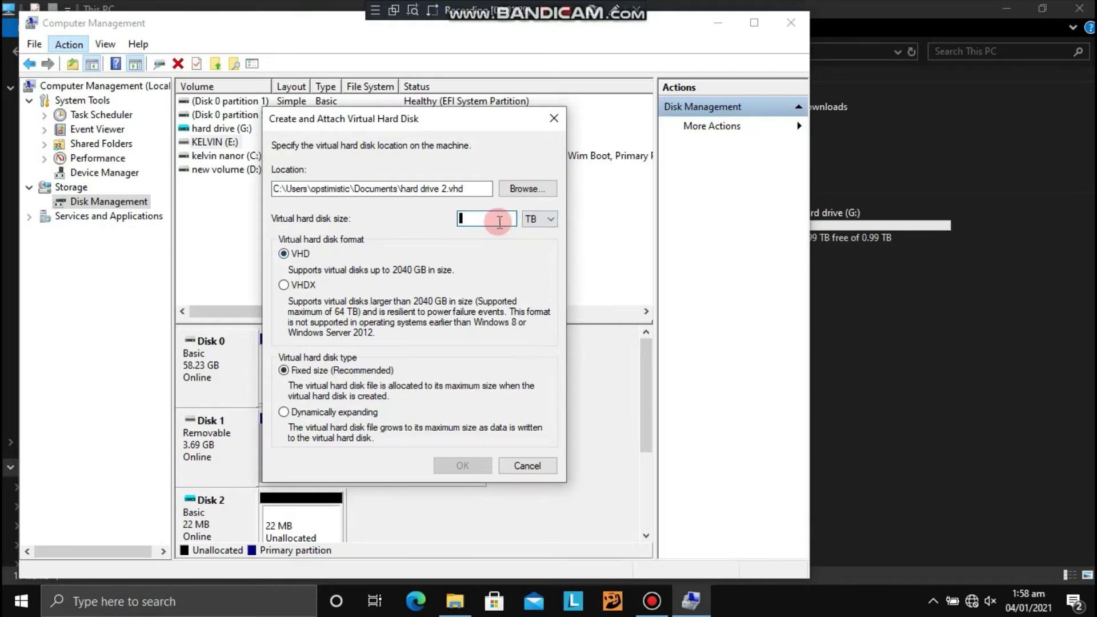
type("1")
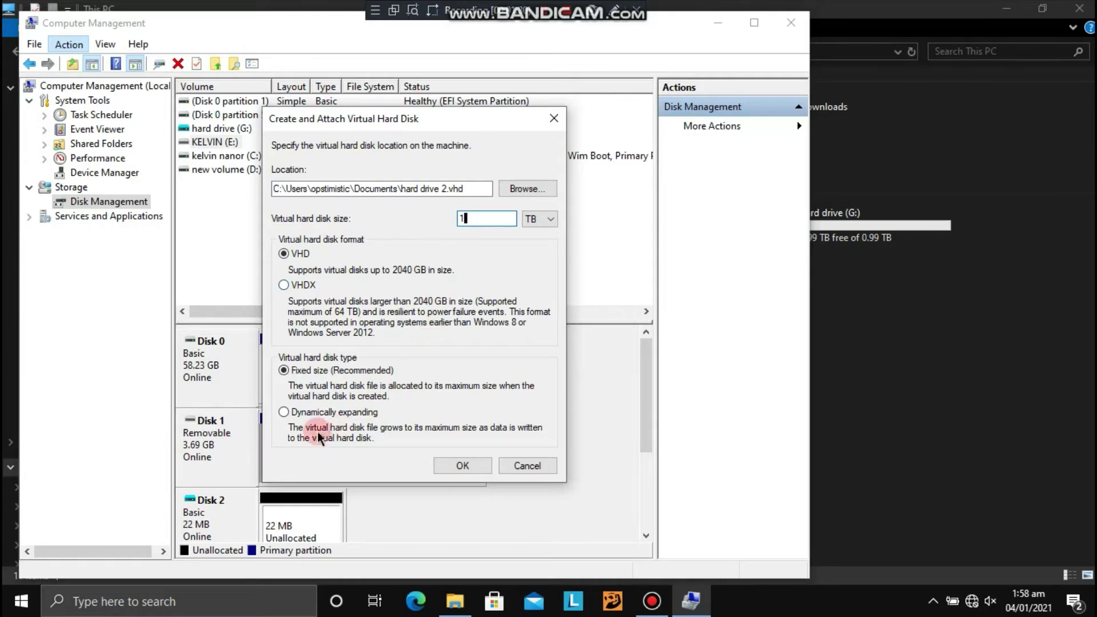
left_click(284, 412)
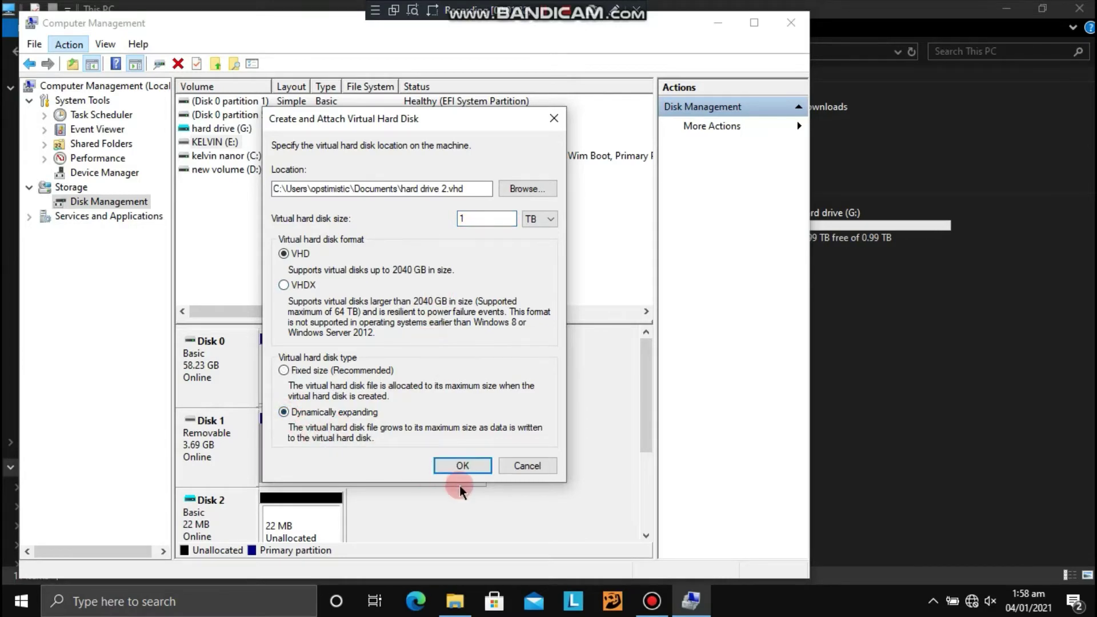
left_click(462, 465)
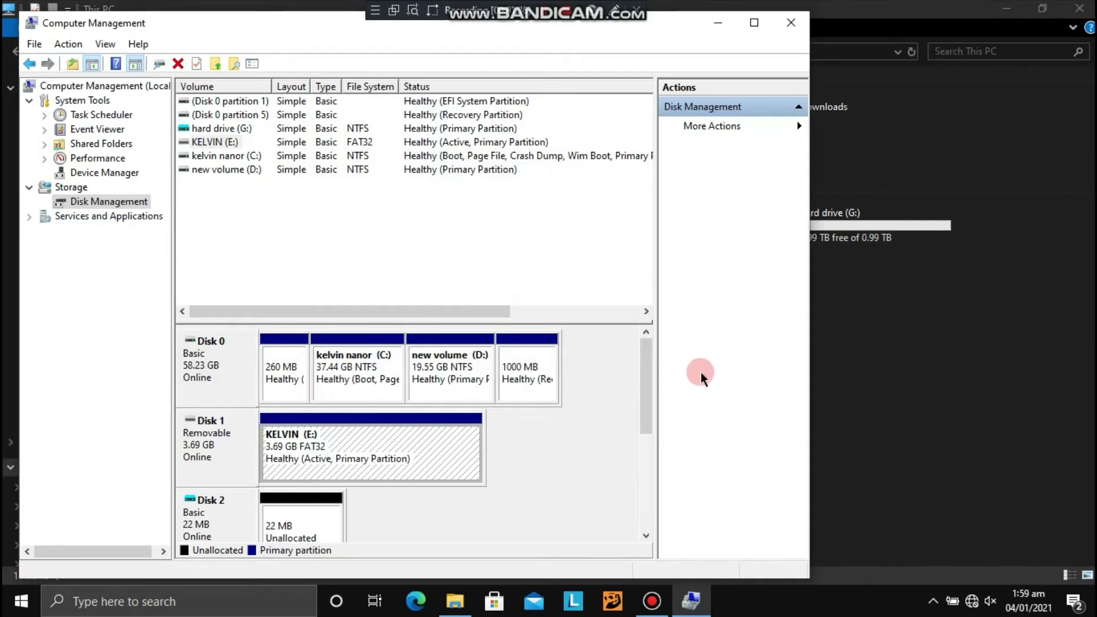
Initialize the new Disk 4 with the MBR (Master Boot Record) partition style
left_click_drag(651, 393, 649, 502)
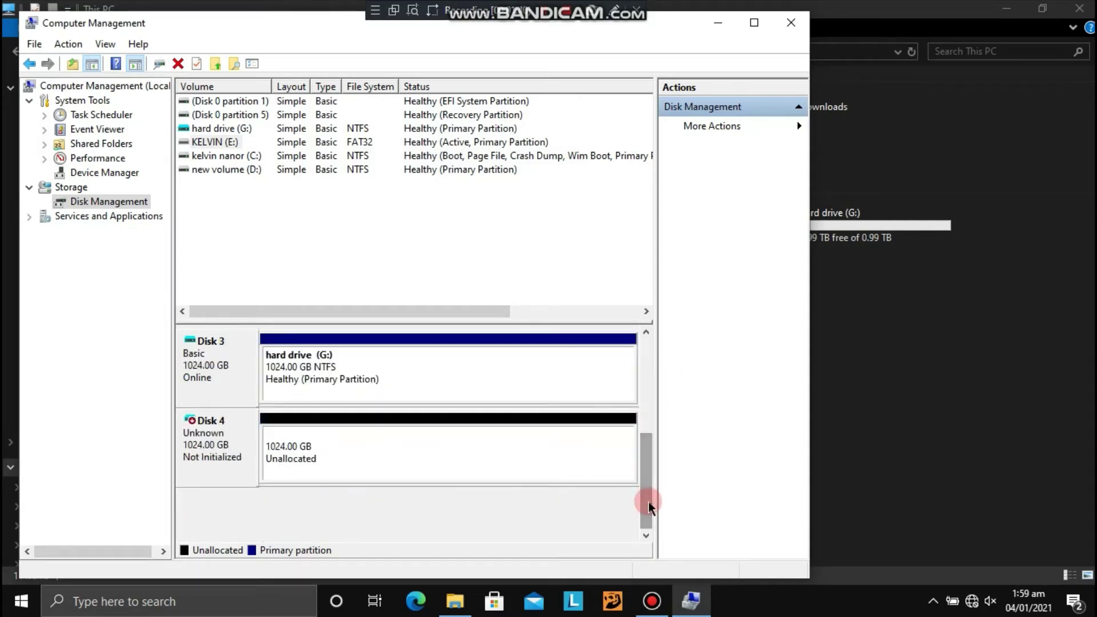
left_click(214, 445)
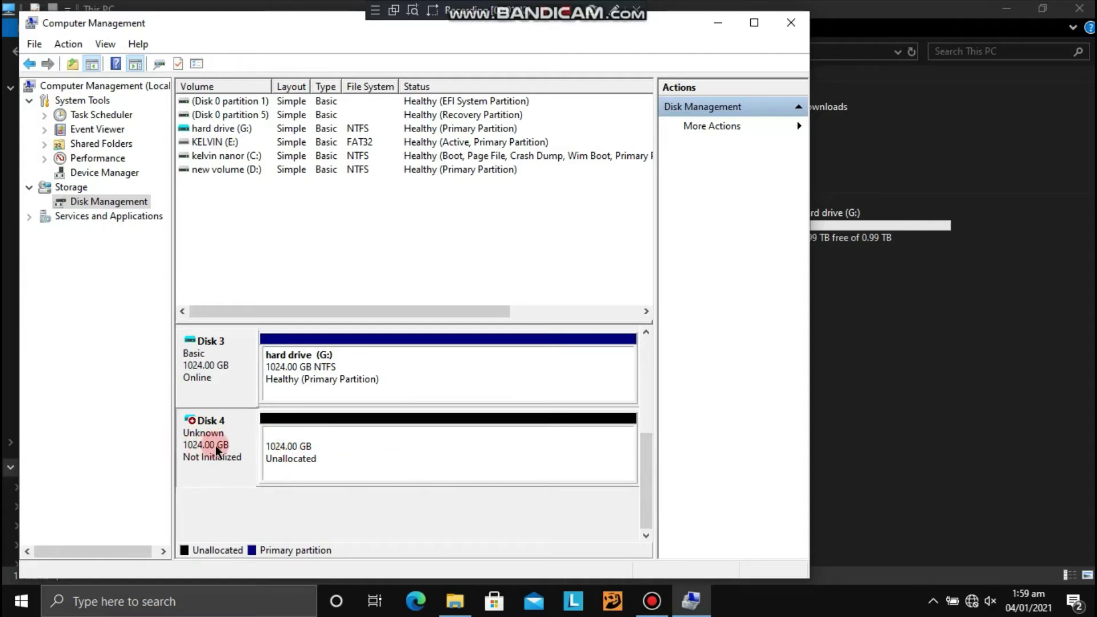
right_click(215, 444)
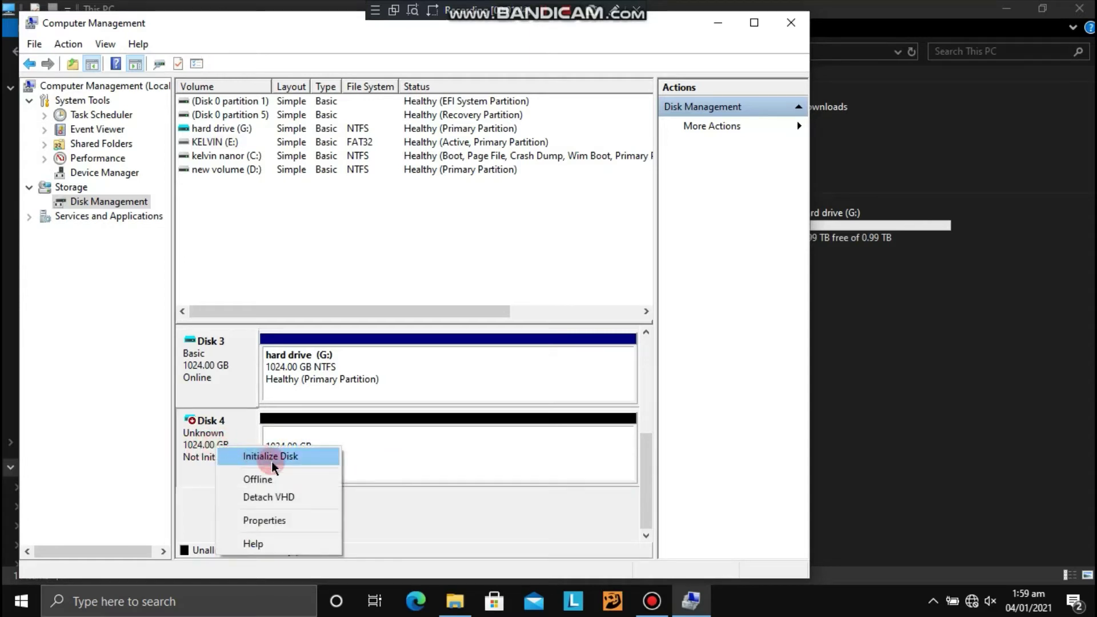
left_click(291, 460)
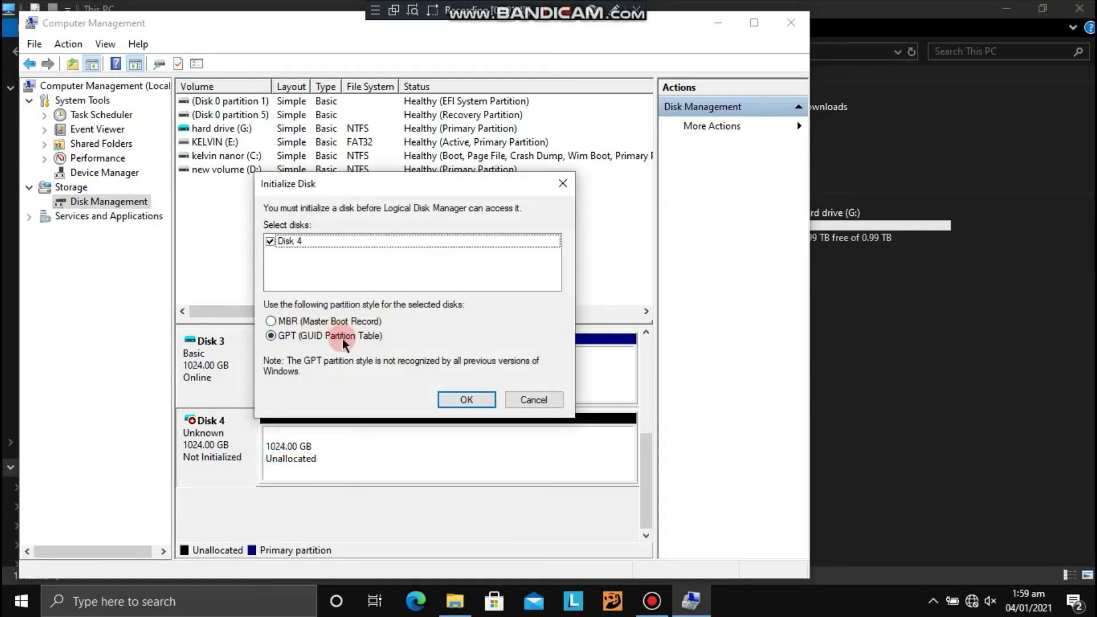
left_click(295, 320)
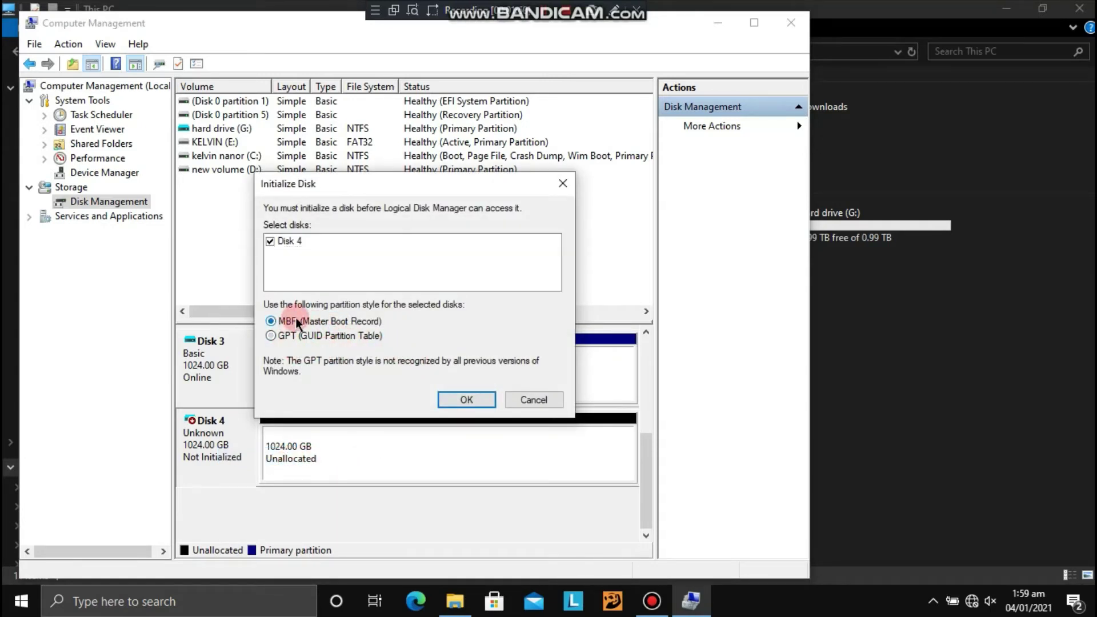
left_click(452, 392)
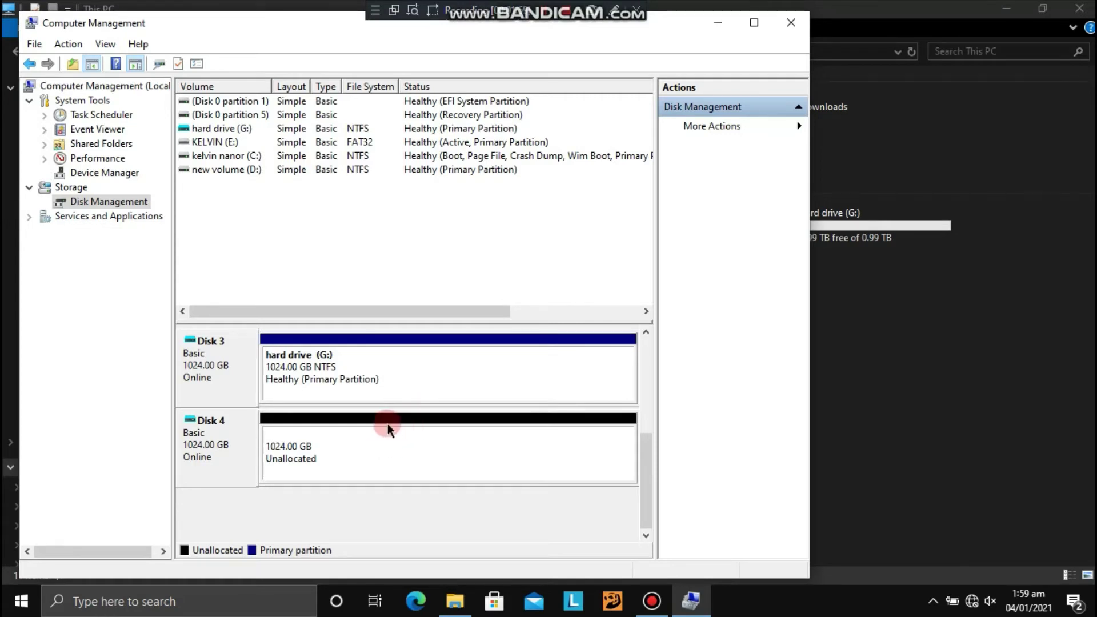
Set up a new simple volume on Disk 4 with the full size of 1048573 MB and drive letter F
right_click(387, 441)
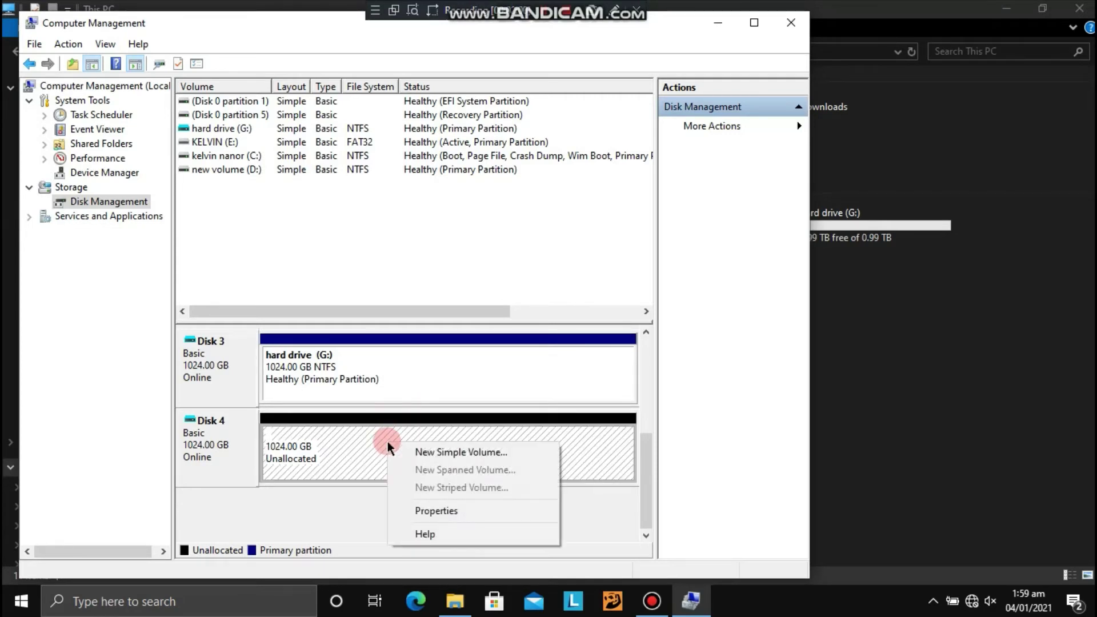
left_click(412, 449)
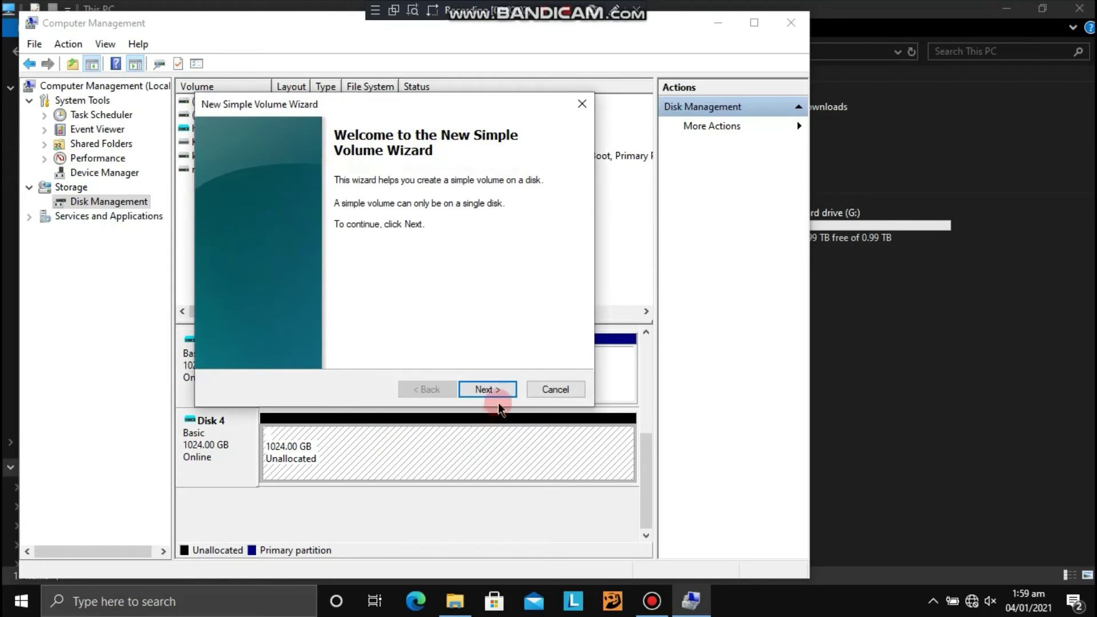
left_click(487, 390)
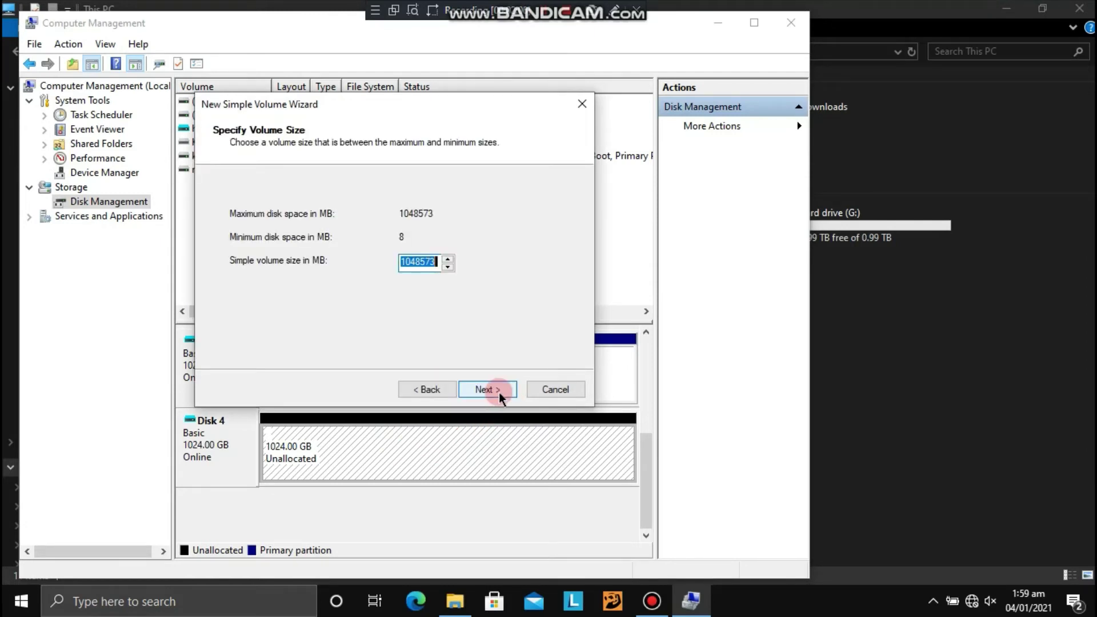
left_click(499, 392)
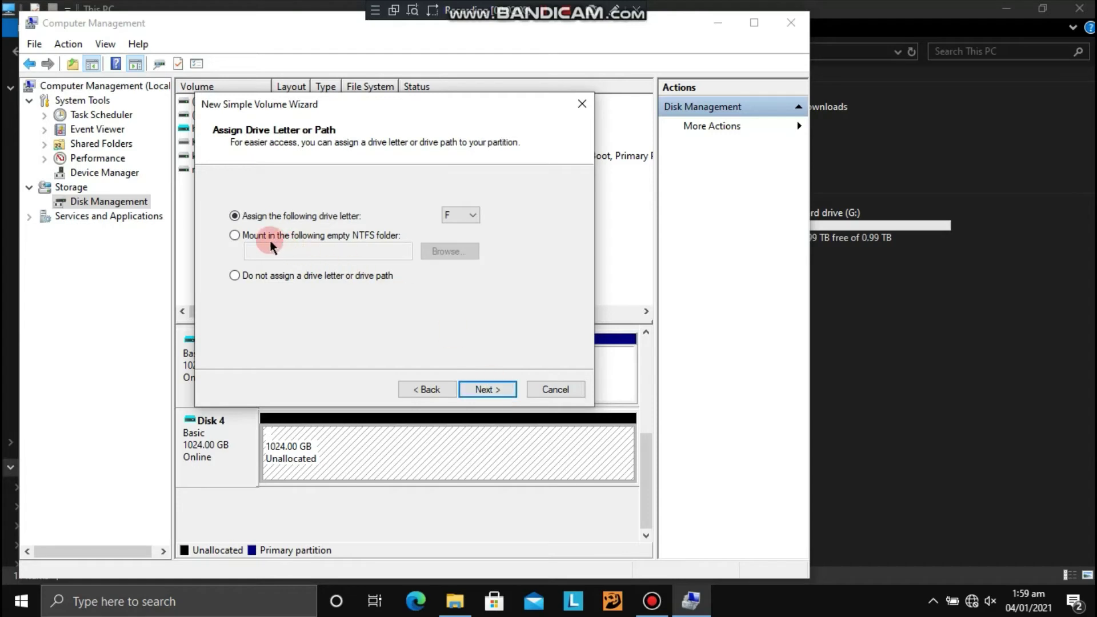
left_click(549, 394)
left_click(501, 389)
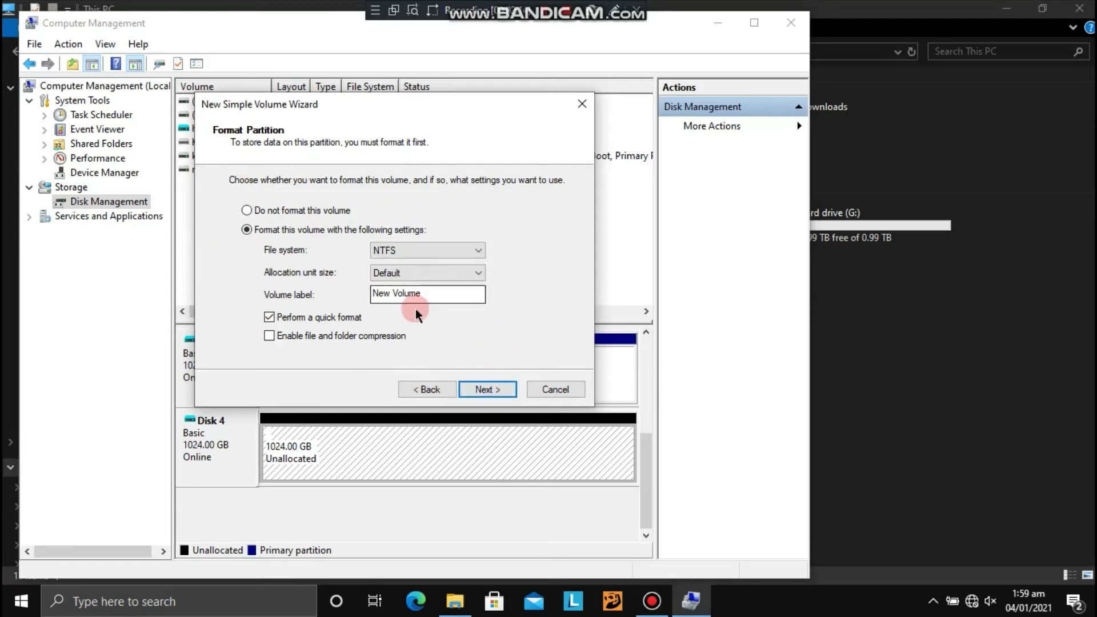
Label the volume with the owner's first name plus "drive", keeping NTFS, default allocation unit size and quick format
left_click(443, 295)
left_click_drag(443, 296, 318, 299)
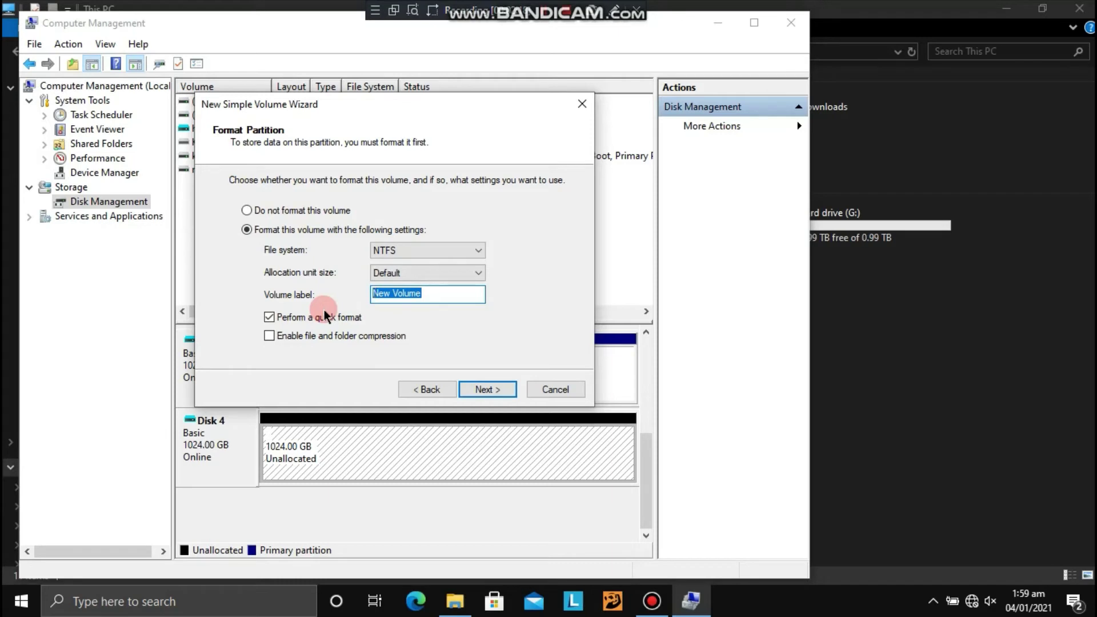
key("BackSpace")
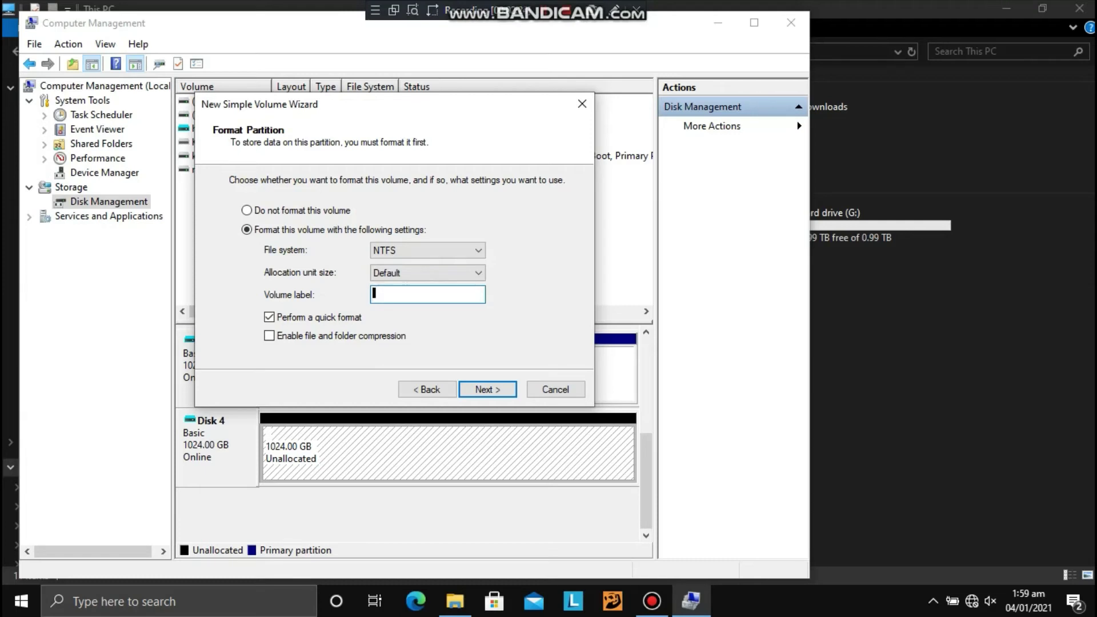
type("Celvin's drive")
left_click(489, 389)
Review the volume settings and finish the New Simple Volume Wizard, returning to This PC to view the drives
left_click(552, 230)
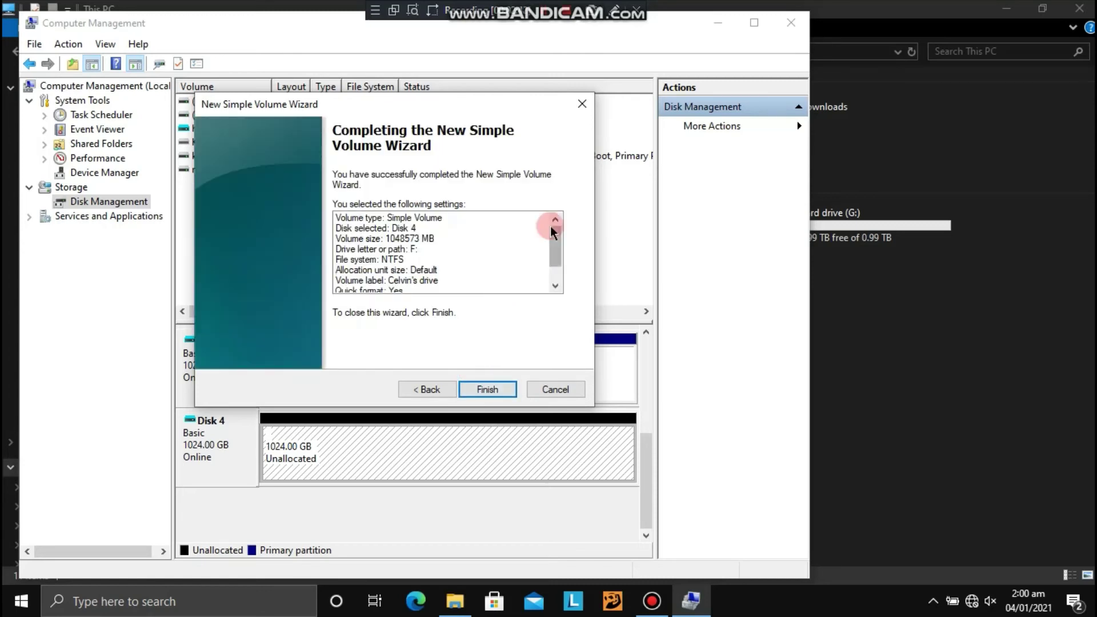
left_click_drag(553, 249, 557, 276)
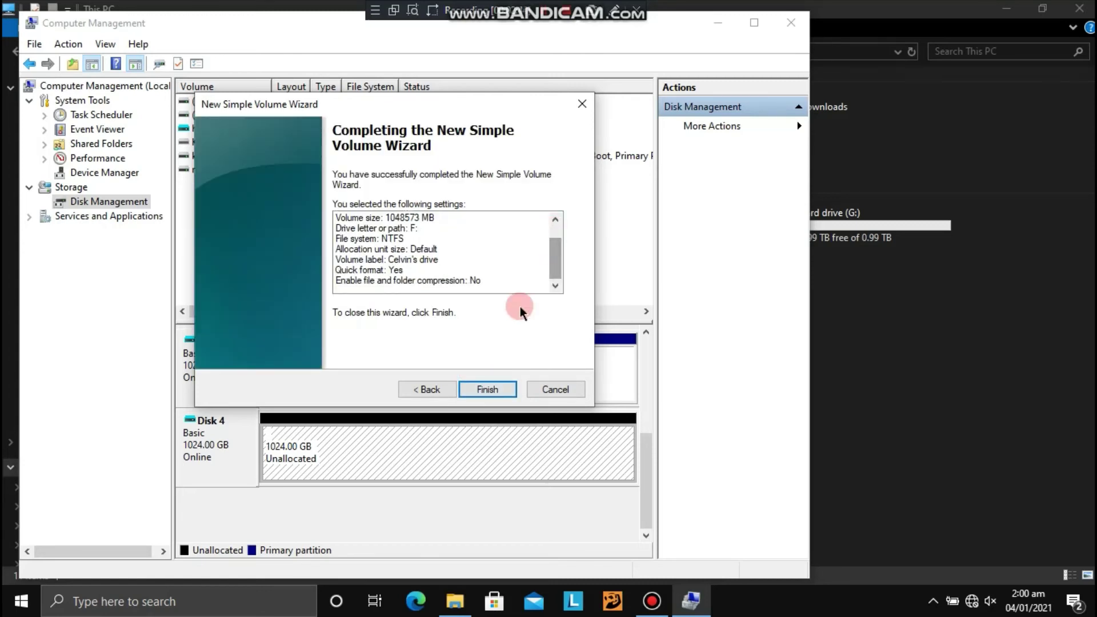
left_click(474, 379)
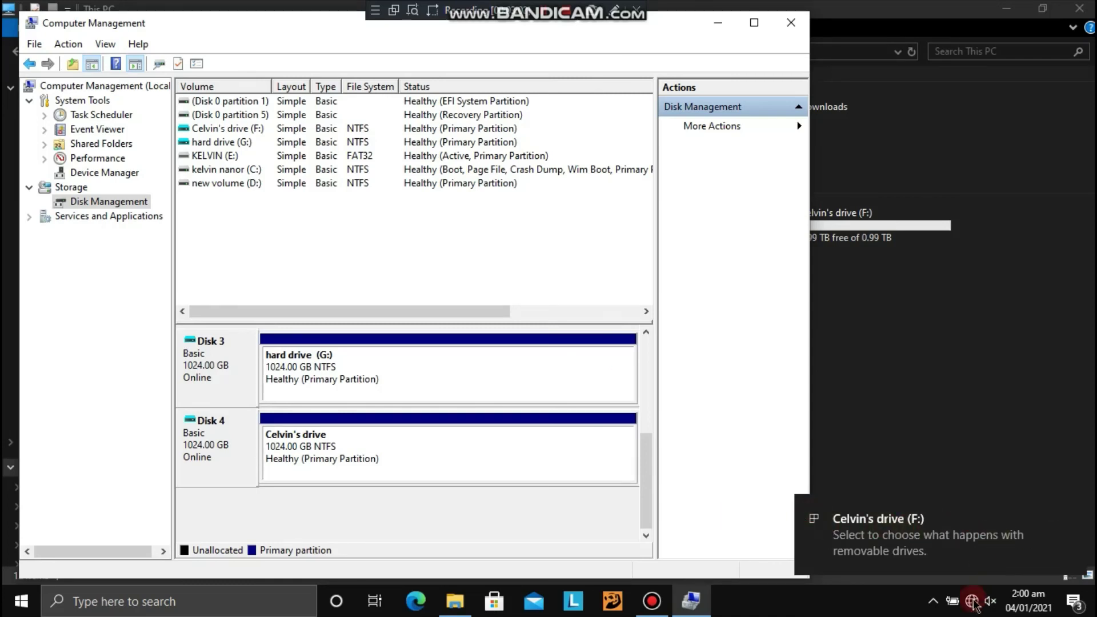
left_click(1070, 509)
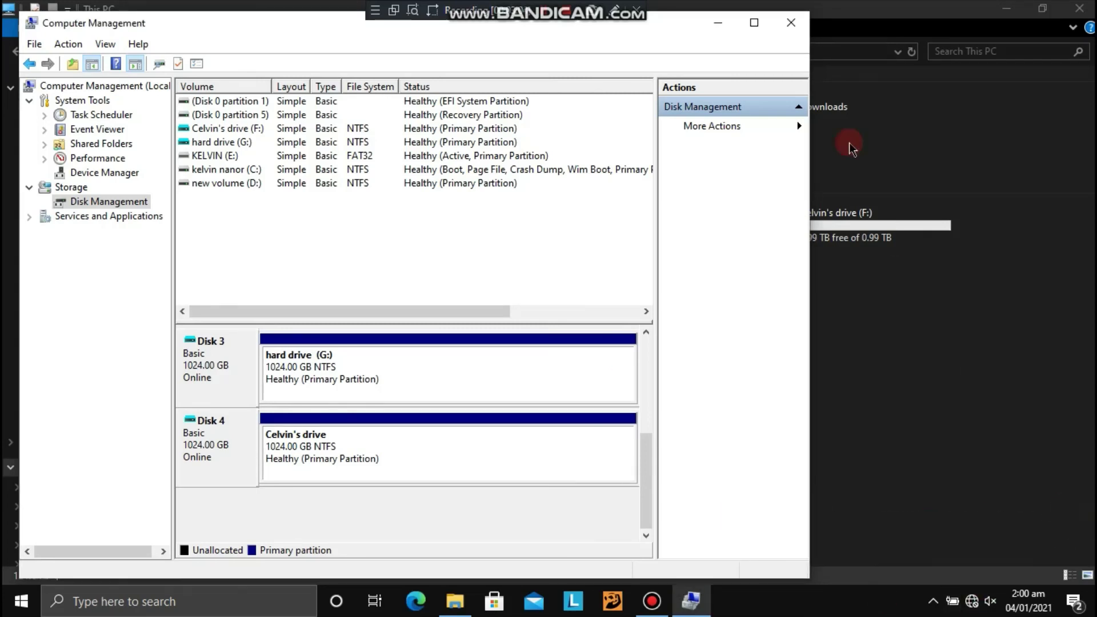
left_click(723, 25)
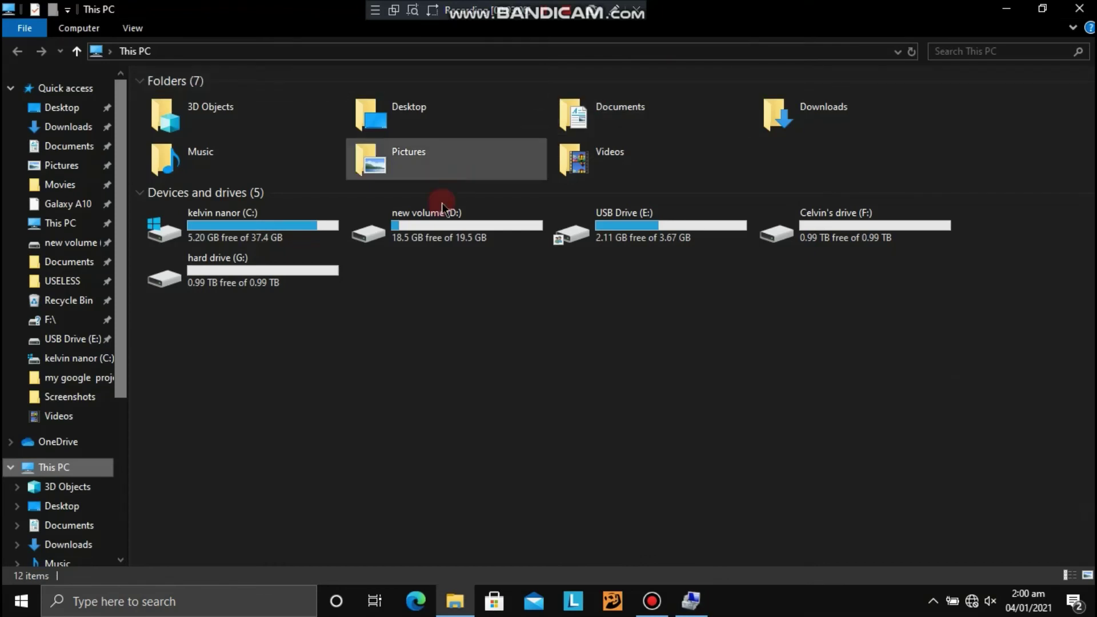